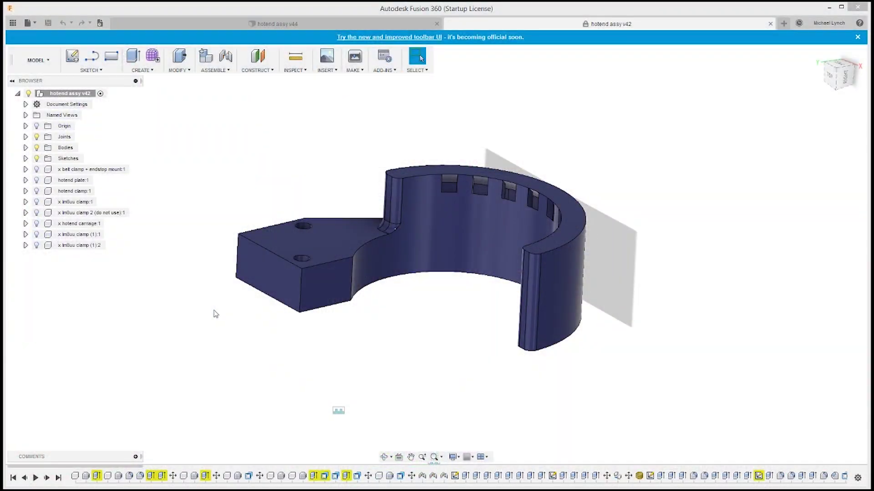
# Examine the fan duct from all sides, including its curved ring, the outlet slots and the mounting block with screw holes.
pyautogui.click(246, 315)
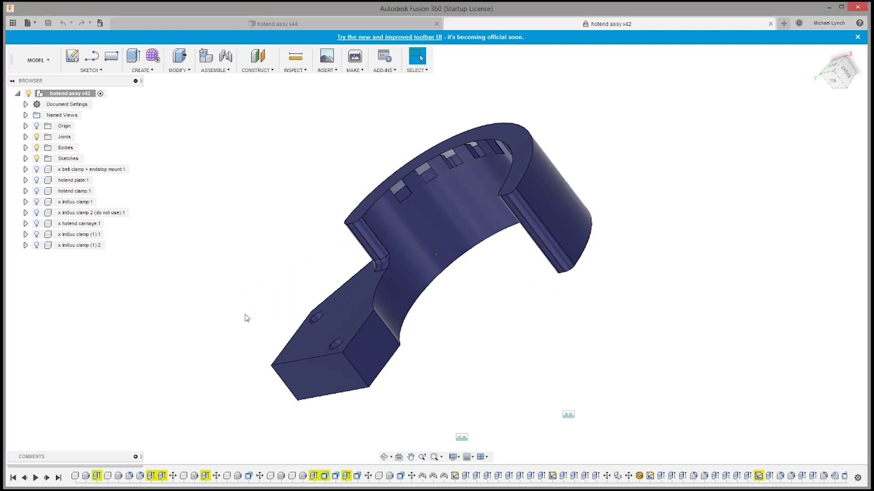
pyautogui.keyDown('shift'); pyautogui.moveTo(251, 312); pyautogui.dragTo(255, 291, button='middle'); pyautogui.keyUp('shift')
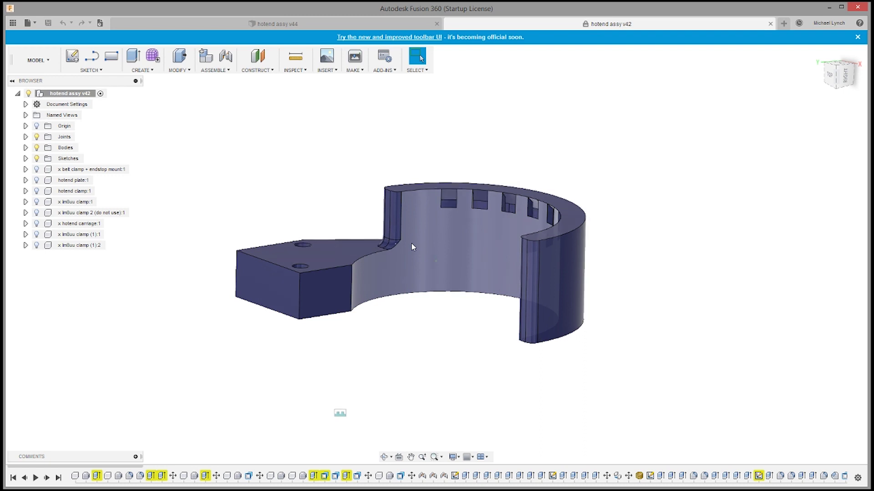
pyautogui.keyDown('shift'); pyautogui.moveTo(411, 246); pyautogui.dragTo(324, 218, button='middle'); pyautogui.keyUp('shift')
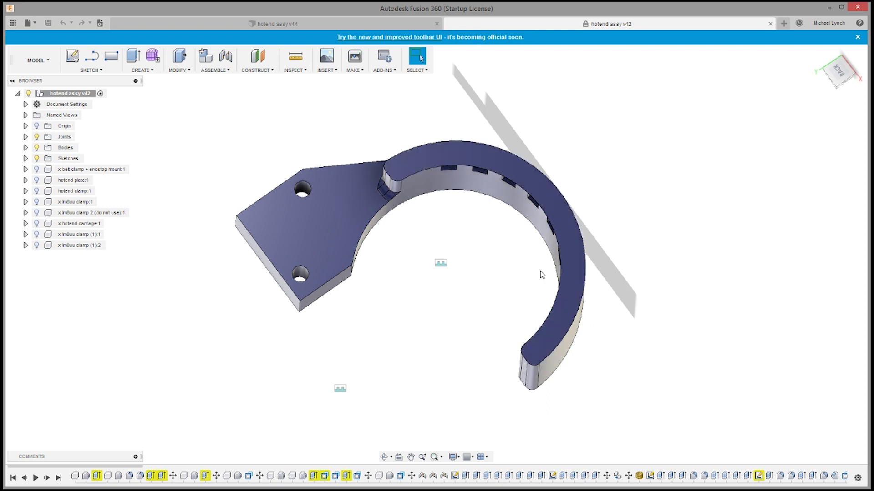
pyautogui.keyDown('shift'); pyautogui.moveTo(518, 270); pyautogui.dragTo(491, 195, button='middle'); pyautogui.keyUp('shift')
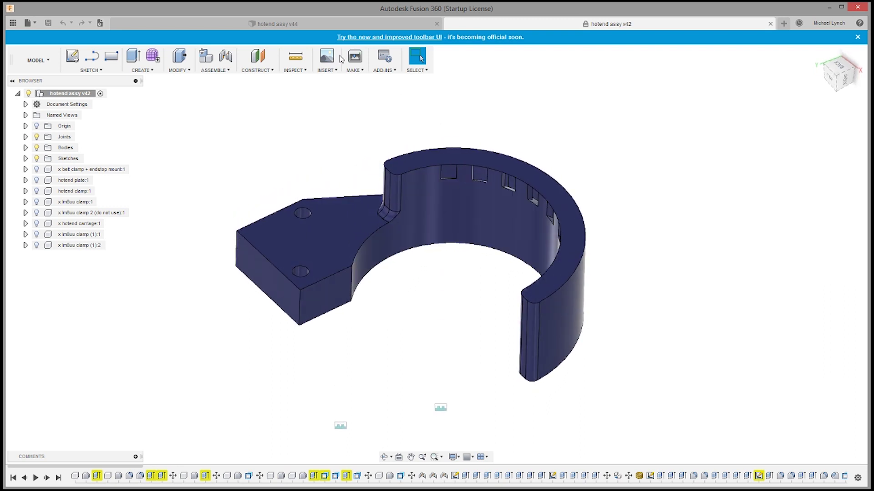
pyautogui.keyDown('shift'); pyautogui.moveTo(587, 240); pyautogui.dragTo(464, 137, button='middle'); pyautogui.keyUp('shift')
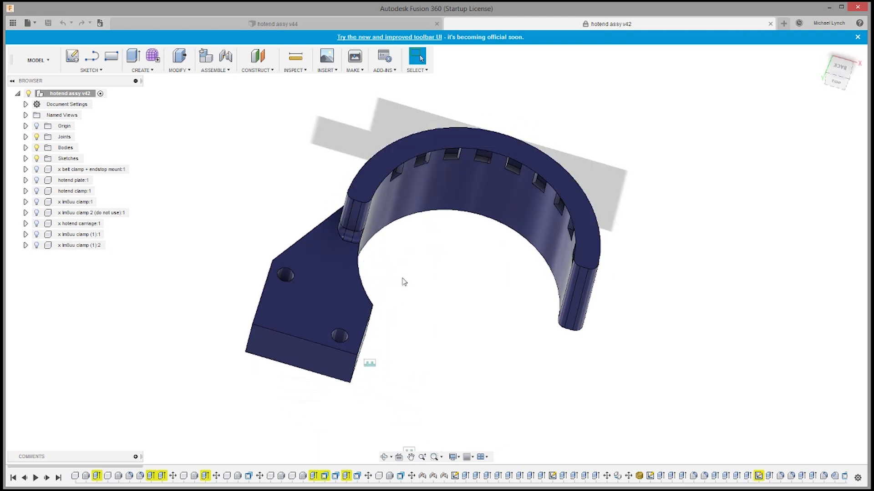
pyautogui.moveTo(361, 247); pyautogui.dragTo(360, 246, button='middle')
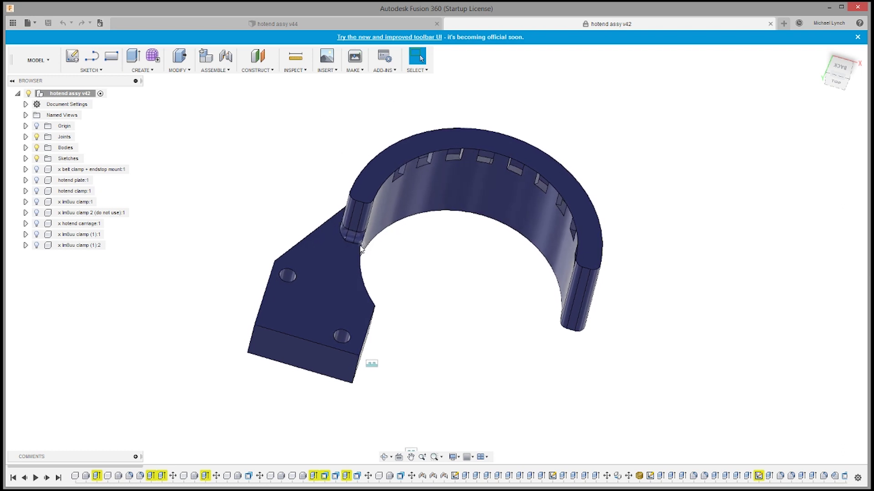
pyautogui.moveTo(396, 185)
pyautogui.keyDown('shift'); pyautogui.mouseDown(button='middle')
pyautogui.moveTo(416, 216)
pyautogui.moveTo(387, 190)
pyautogui.mouseUp(button='middle'); pyautogui.keyUp('shift')
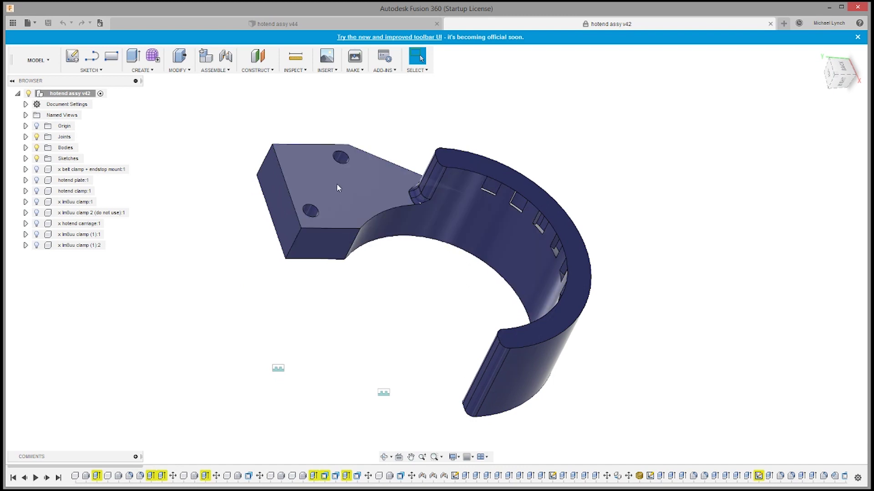
pyautogui.keyDown('shift'); pyautogui.moveTo(353, 214); pyautogui.dragTo(477, 341, button='middle'); pyautogui.keyUp('shift')
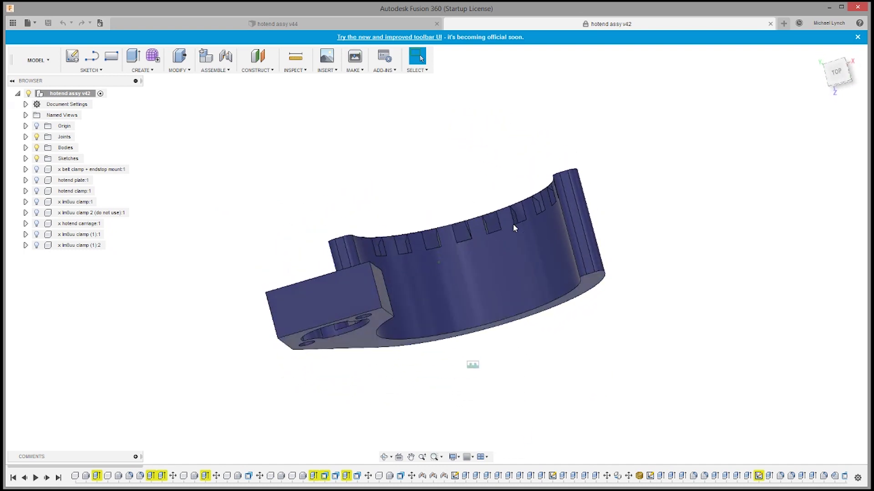
pyautogui.keyDown('shift'); pyautogui.moveTo(514, 228); pyautogui.dragTo(369, 286, button='middle'); pyautogui.keyUp('shift')
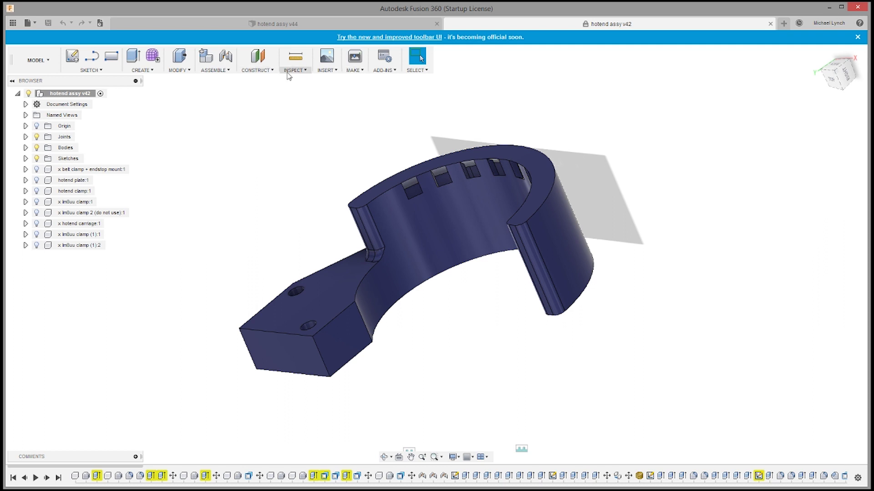
# Create a section analysis from the fan duct ring's flat end face and offset the cut to -14 mm.
pyautogui.click(292, 71)
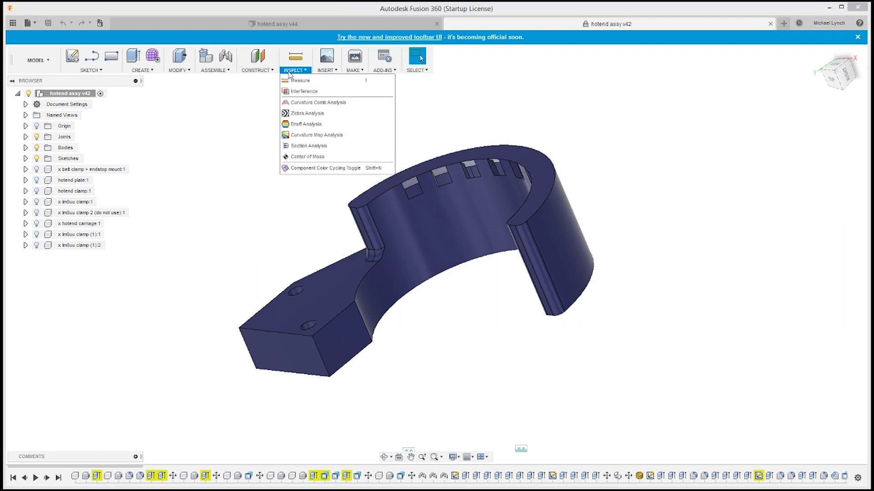
pyautogui.click(311, 146)
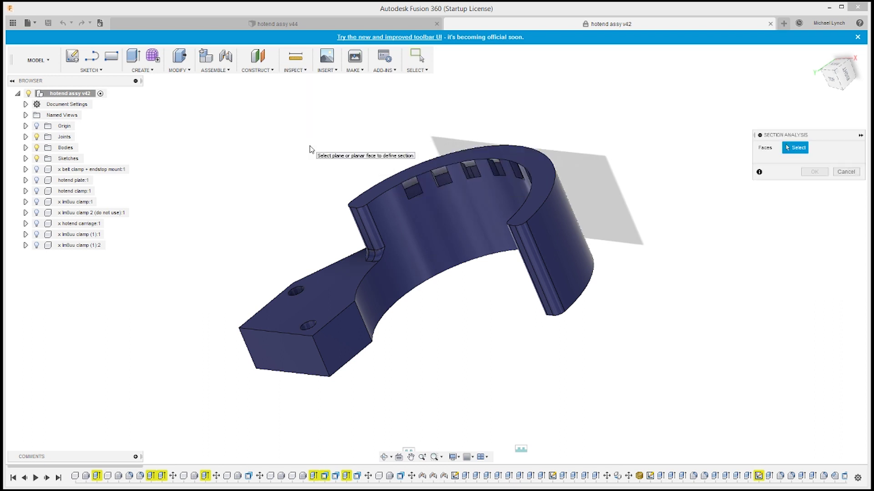
pyautogui.click(374, 190)
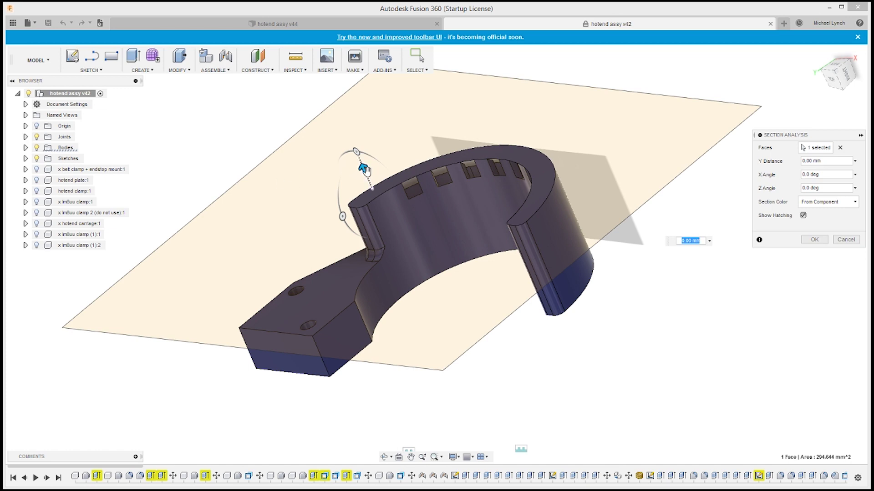
pyautogui.moveTo(364, 169)
pyautogui.mouseDown()
pyautogui.moveTo(365, 187)
pyautogui.moveTo(372, 187)
pyautogui.moveTo(371, 175)
pyautogui.moveTo(391, 200)
pyautogui.mouseUp()
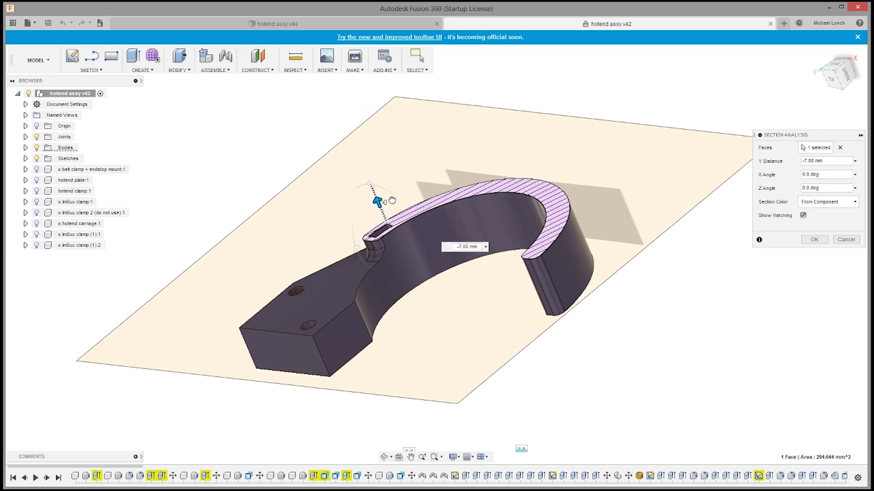
pyautogui.keyDown('shift'); pyautogui.moveTo(391, 200); pyautogui.dragTo(403, 177, button='middle'); pyautogui.keyUp('shift')
pyautogui.moveTo(403, 175); pyautogui.dragTo(399, 169)
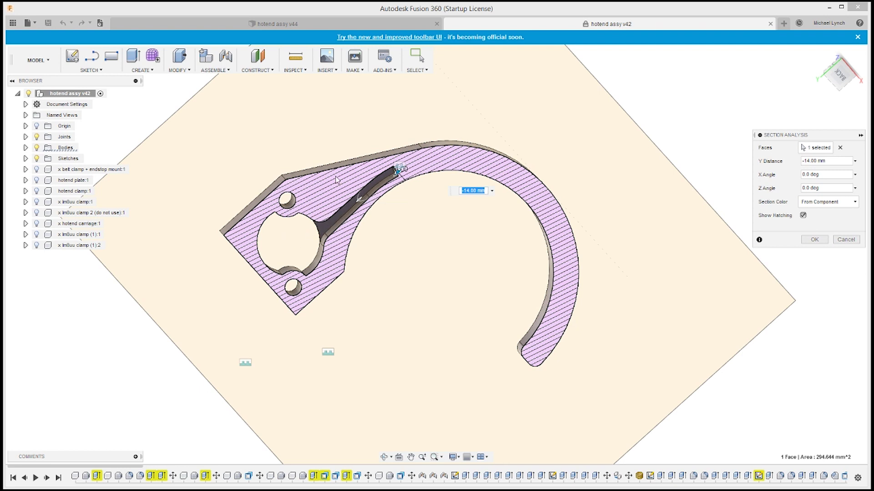
# Examine the internal air channel with the section cut moved to -18 mm, and discard the section analysis.
pyautogui.keyDown('shift'); pyautogui.moveTo(319, 236); pyautogui.dragTo(346, 218, button='middle'); pyautogui.keyUp('shift')
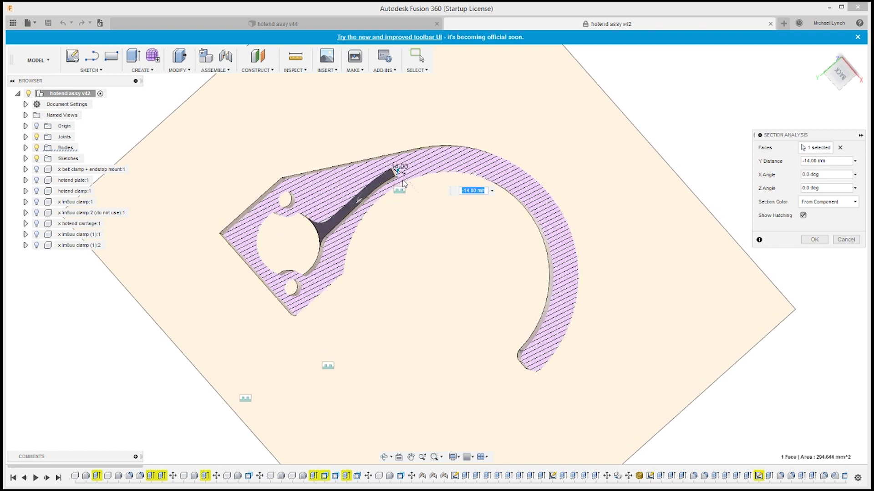
pyautogui.keyDown('shift'); pyautogui.moveTo(404, 183); pyautogui.dragTo(309, 270, button='middle'); pyautogui.keyUp('shift')
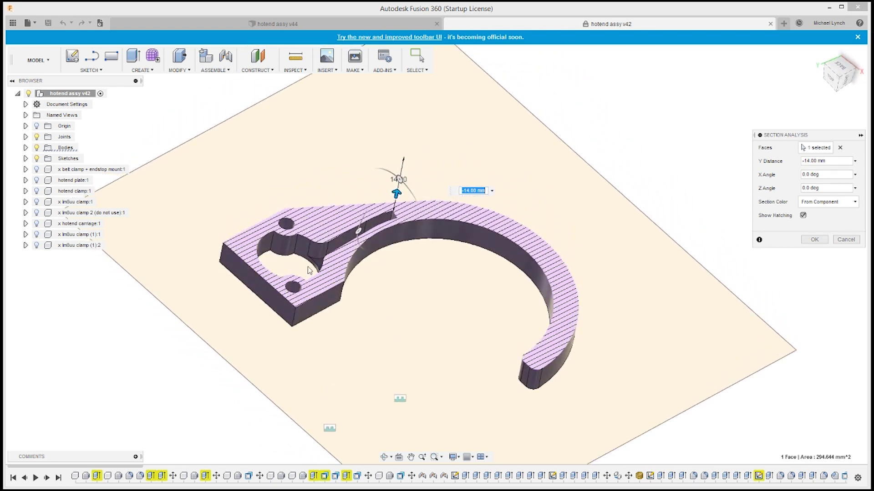
pyautogui.moveTo(396, 191)
pyautogui.mouseDown()
pyautogui.moveTo(398, 171)
pyautogui.moveTo(393, 208)
pyautogui.mouseUp()
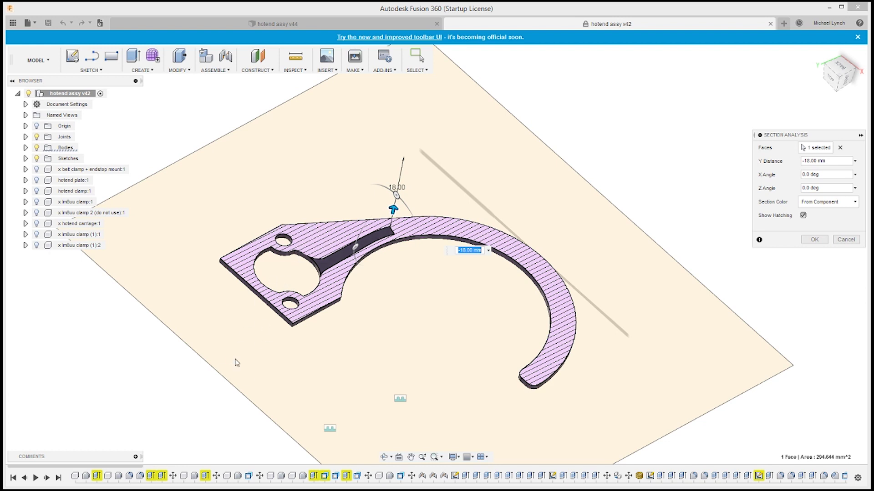
pyautogui.click(846, 240)
# Show the aero mount and 50mm radial fan bodies together with the fan duct and view how they fit.
pyautogui.click(25, 147)
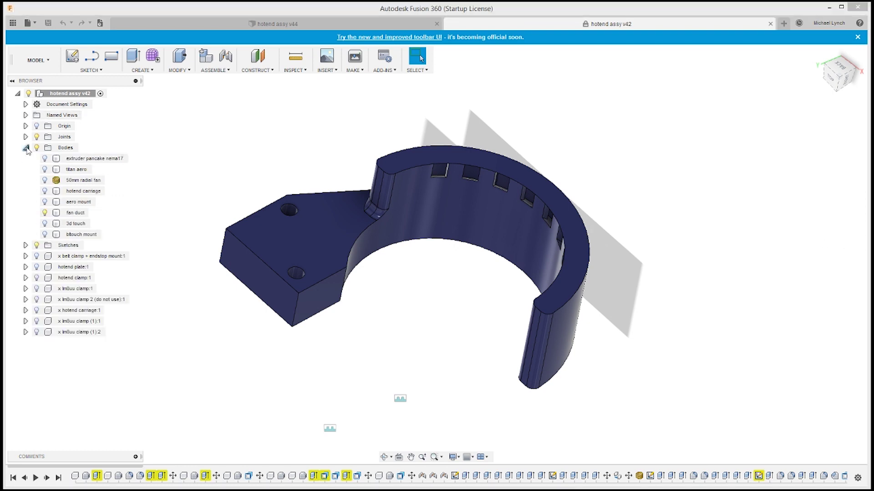
pyautogui.click(45, 202)
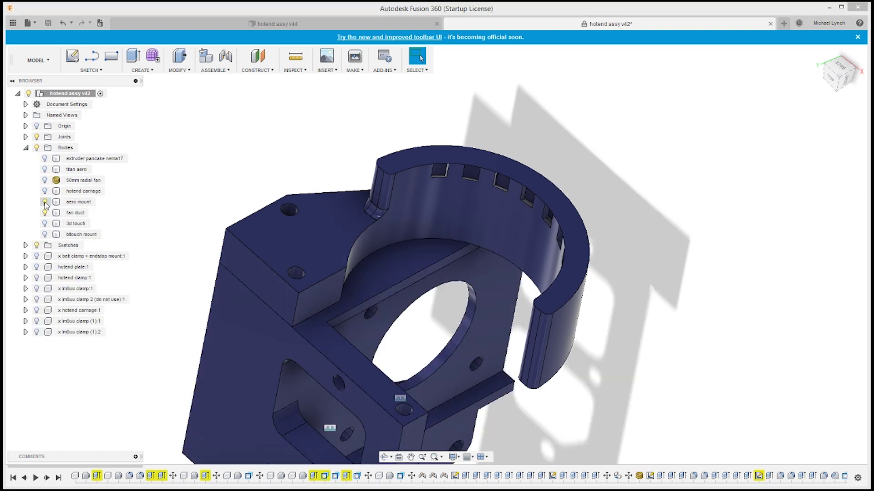
pyautogui.keyDown('shift'); pyautogui.moveTo(237, 234); pyautogui.dragTo(23, 175, button='middle'); pyautogui.keyUp('shift')
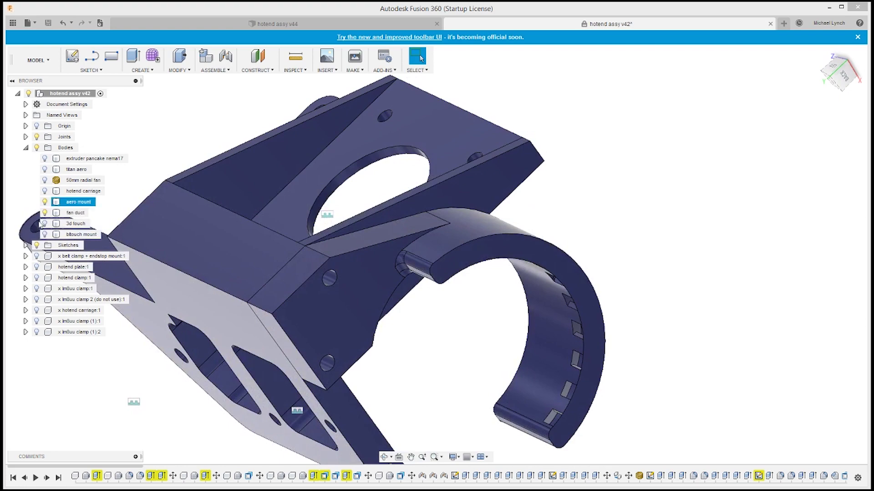
pyautogui.click(45, 180)
pyautogui.keyDown('shift'); pyautogui.moveTo(136, 205); pyautogui.dragTo(212, 201, button='middle'); pyautogui.keyUp('shift')
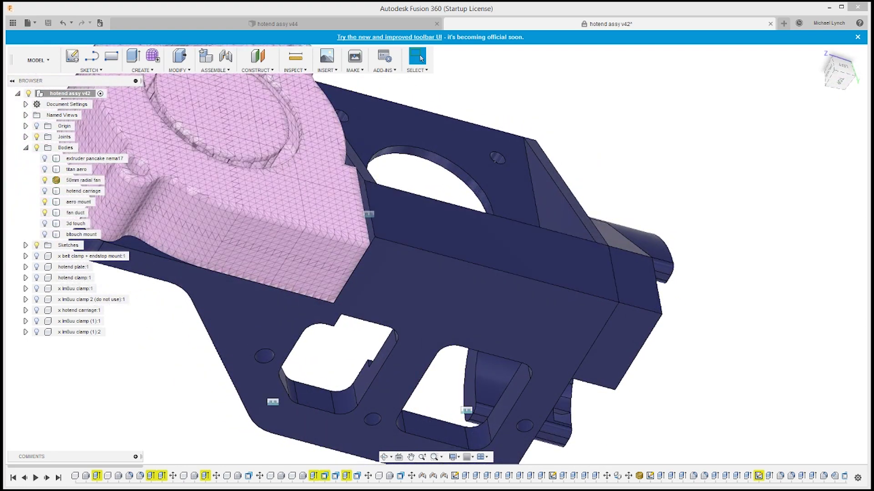
# Hide the 50mm radial fan and examine the air opening in the aero mount and the duct's attachment.
pyautogui.click(45, 180)
pyautogui.keyDown('shift'); pyautogui.moveTo(346, 232); pyautogui.dragTo(418, 233, button='middle'); pyautogui.keyUp('shift')
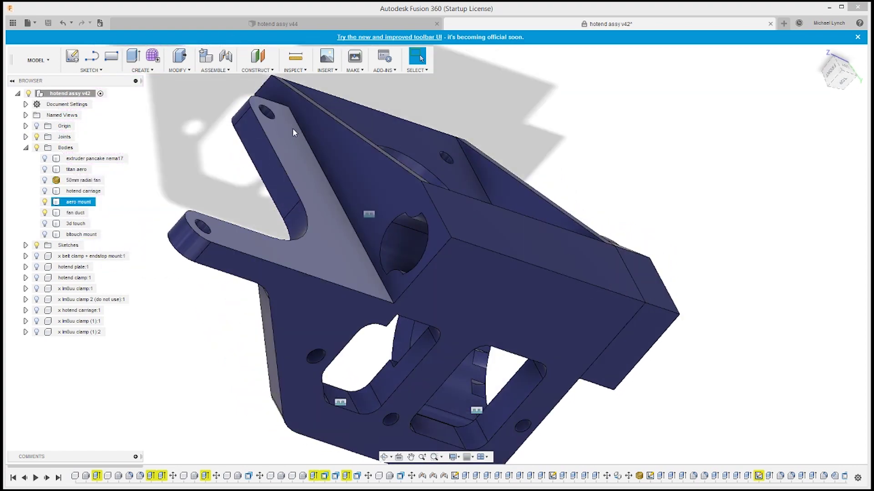
pyautogui.keyDown('shift'); pyautogui.moveTo(293, 133); pyautogui.dragTo(370, 334, button='middle'); pyautogui.keyUp('shift')
pyautogui.keyDown('shift'); pyautogui.moveTo(397, 296); pyautogui.dragTo(358, 257, button='middle'); pyautogui.keyUp('shift')
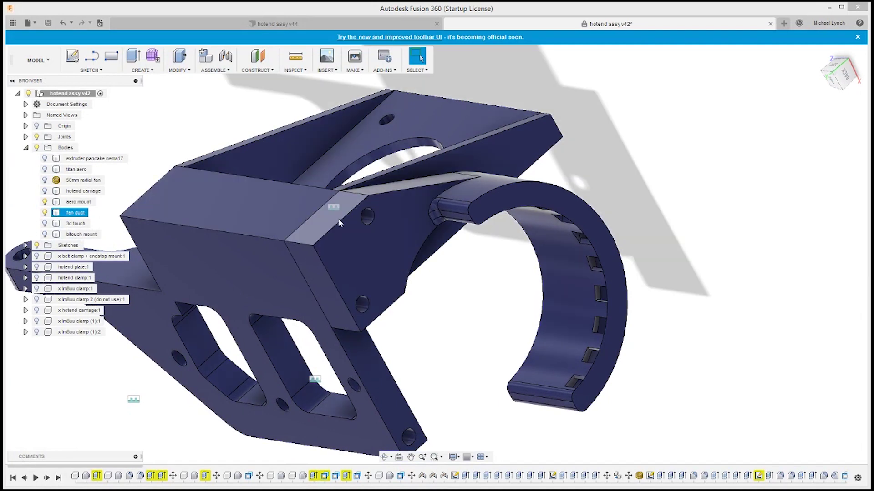
pyautogui.press('Escape')
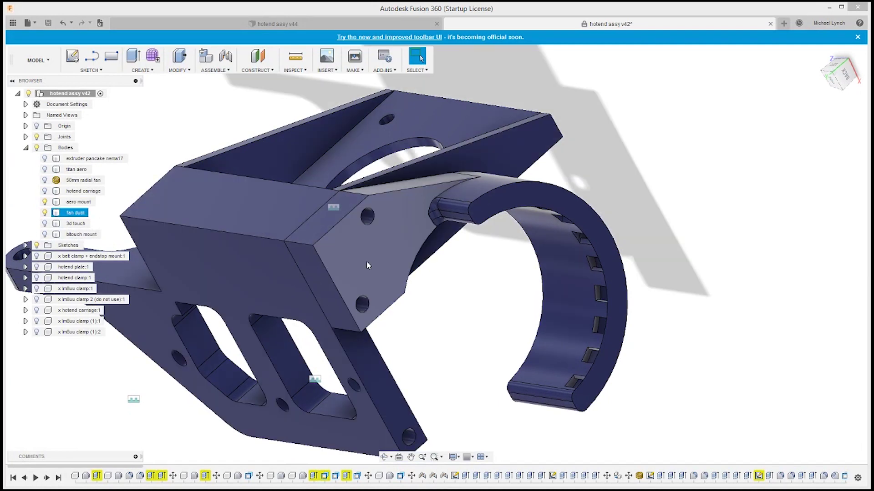
# Hide the fan duct briefly to view the aero mount's outlet and screw holes, show it again and examine the joined parts.
pyautogui.click(44, 213)
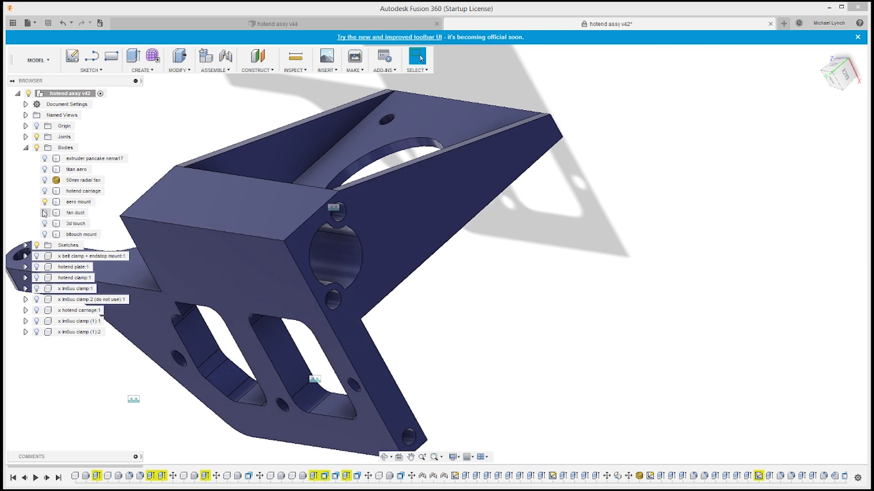
pyautogui.click(44, 213)
pyautogui.keyDown('shift'); pyautogui.moveTo(497, 251); pyautogui.dragTo(359, 244, button='middle'); pyautogui.keyUp('shift')
pyautogui.keyDown('shift'); pyautogui.moveTo(197, 222); pyautogui.dragTo(263, 222, button='middle'); pyautogui.keyUp('shift')
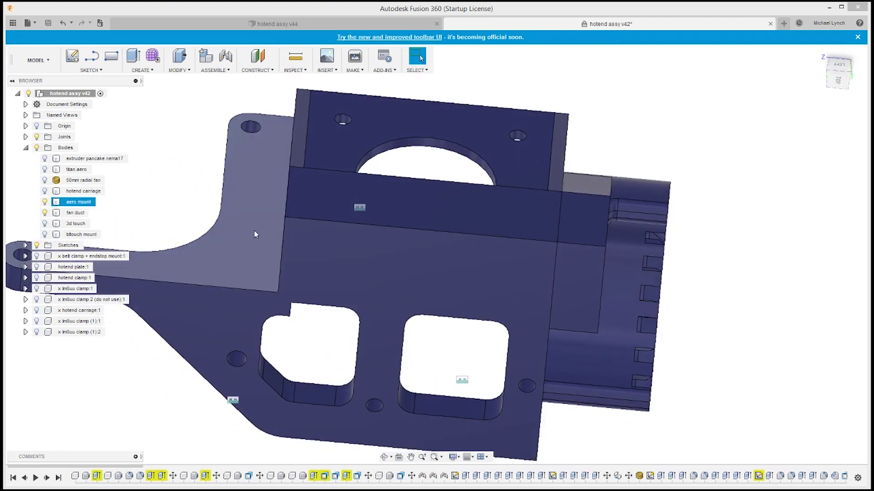
pyautogui.keyDown('shift'); pyautogui.moveTo(412, 217); pyautogui.dragTo(139, 184, button='middle'); pyautogui.keyUp('shift')
pyautogui.click(408, 199)
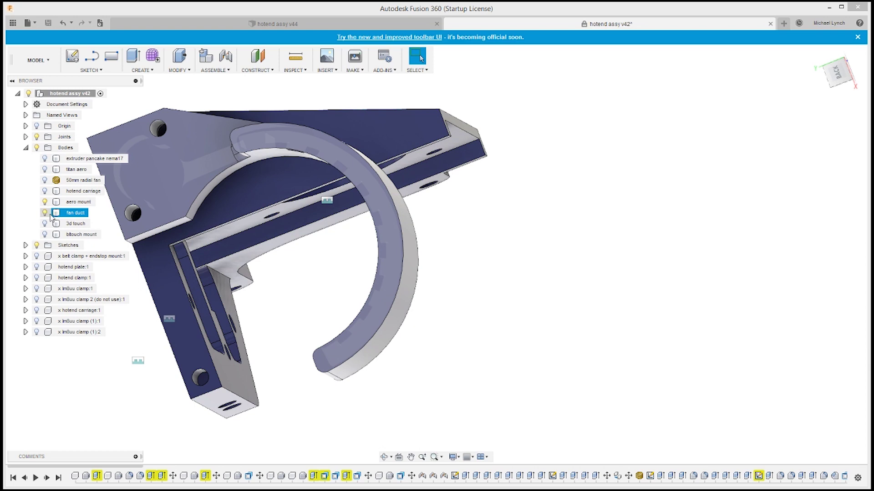
# Hide the aero mount and view the isolated fan duct from the side with the outlet slots.
pyautogui.click(45, 202)
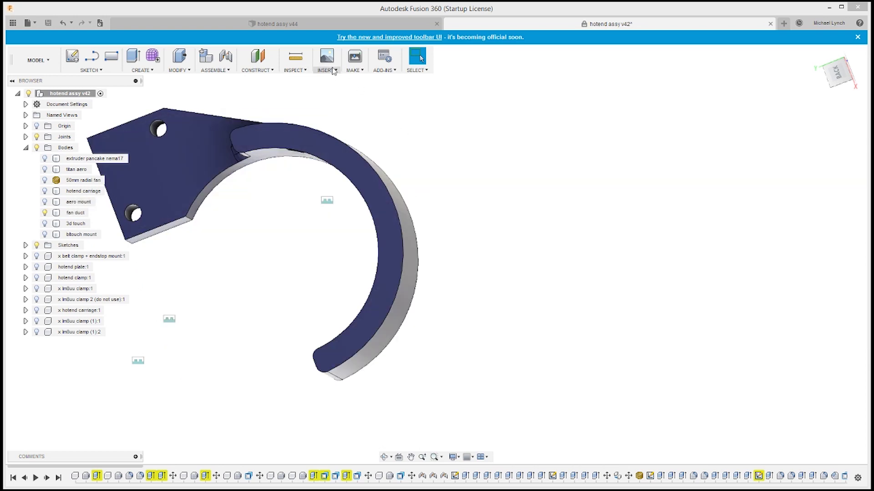
pyautogui.click(387, 160)
pyautogui.moveTo(387, 160)
pyautogui.keyDown('shift'); pyautogui.mouseDown(button='middle')
pyautogui.moveTo(306, 144)
pyautogui.moveTo(268, 234)
pyautogui.moveTo(302, 181)
pyautogui.moveTo(308, 237)
pyautogui.moveTo(283, 208)
pyautogui.moveTo(258, 326)
pyautogui.moveTo(201, 279)
pyautogui.moveTo(259, 272)
pyautogui.moveTo(213, 290)
pyautogui.moveTo(213, 275)
pyautogui.moveTo(242, 298)
pyautogui.moveTo(318, 280)
pyautogui.moveTo(279, 174)
pyautogui.moveTo(370, 128)
pyautogui.moveTo(391, 162)
pyautogui.mouseUp(button='middle'); pyautogui.keyUp('shift')
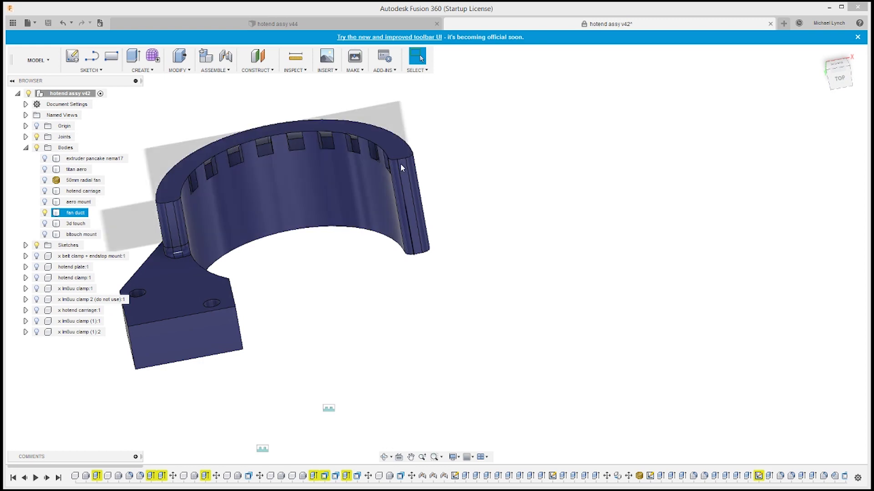
# In the hotend assy v44 design, section the fan duct from the ring's flat end face at an offset of -18 mm.
pyautogui.click(362, 26)
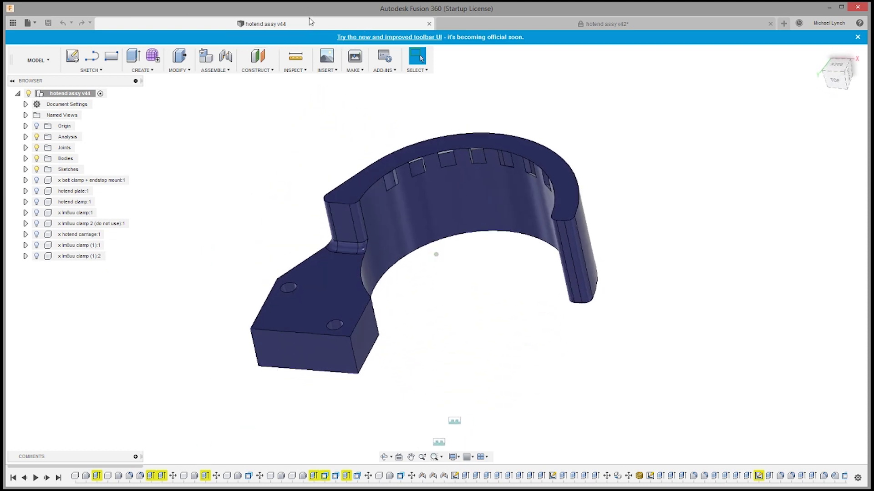
pyautogui.click(298, 68)
pyautogui.click(296, 70)
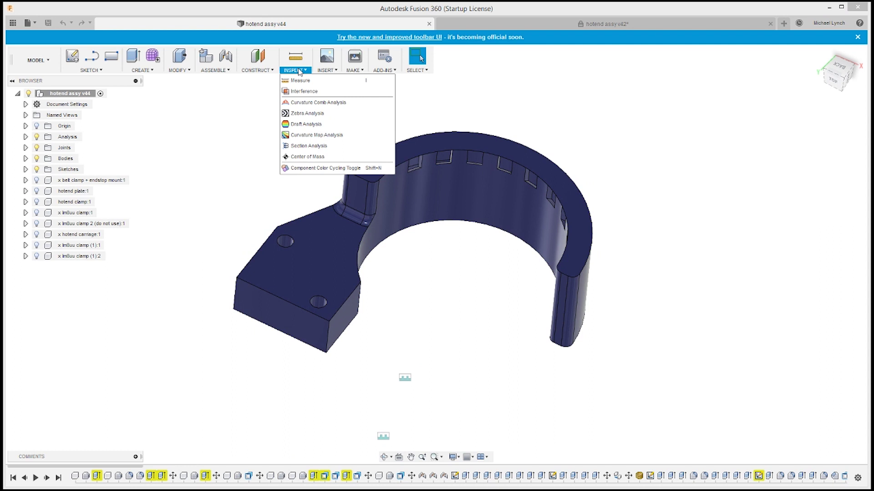
pyautogui.click(306, 146)
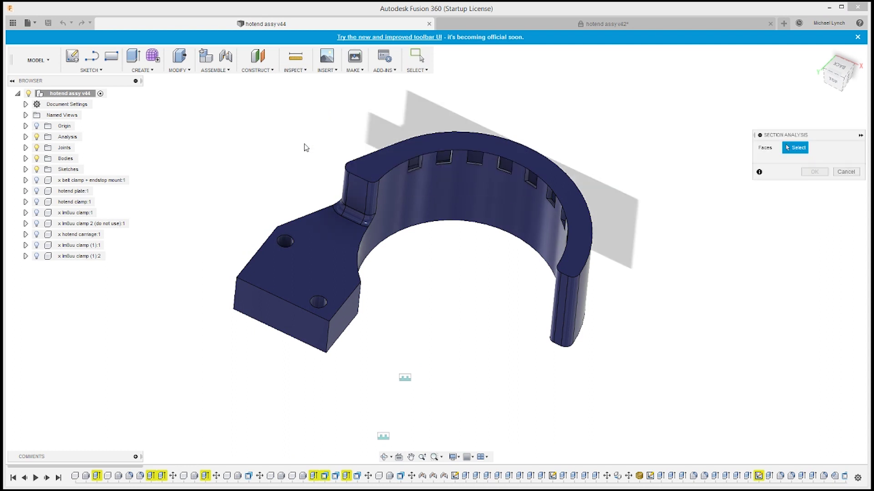
pyautogui.click(390, 159)
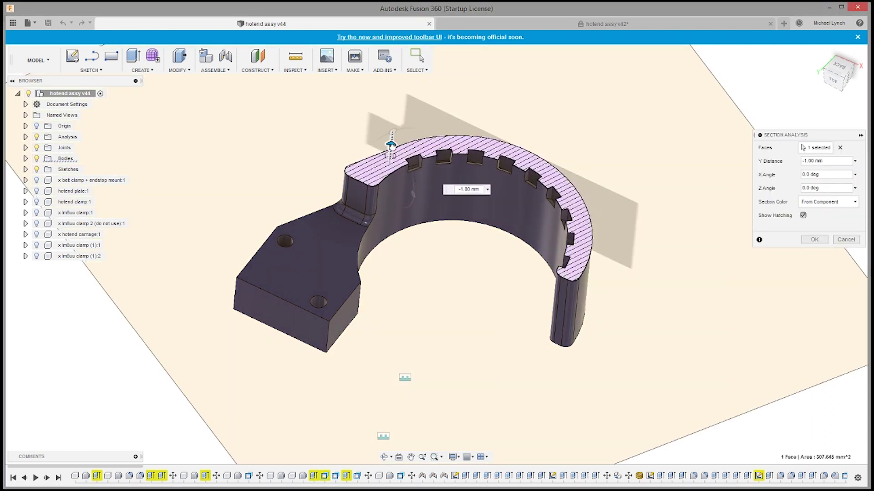
pyautogui.moveTo(391, 144)
pyautogui.mouseDown()
pyautogui.moveTo(390, 192)
pyautogui.moveTo(392, 135)
pyautogui.moveTo(394, 215)
pyautogui.moveTo(393, 207)
pyautogui.mouseUp()
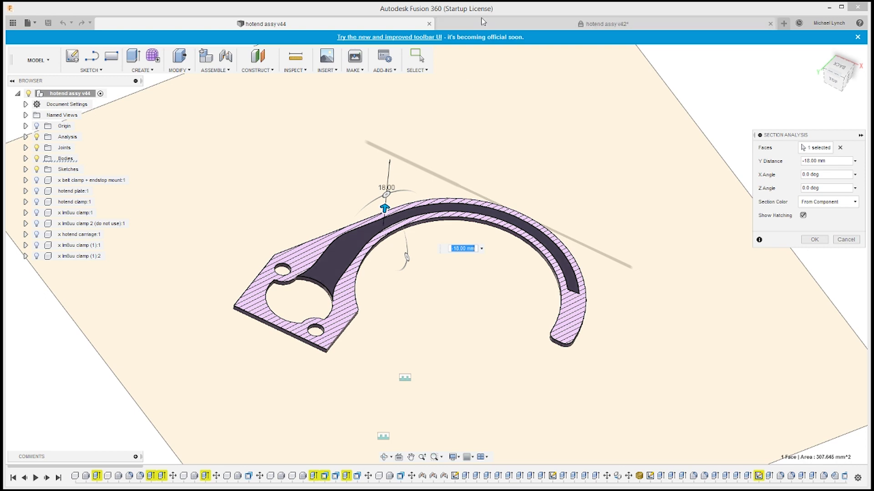
# In the hotend assy v42 design, section the fan duct from the ring's flat end face at an offset of -15 mm.
pyautogui.click(606, 24)
pyautogui.click(294, 69)
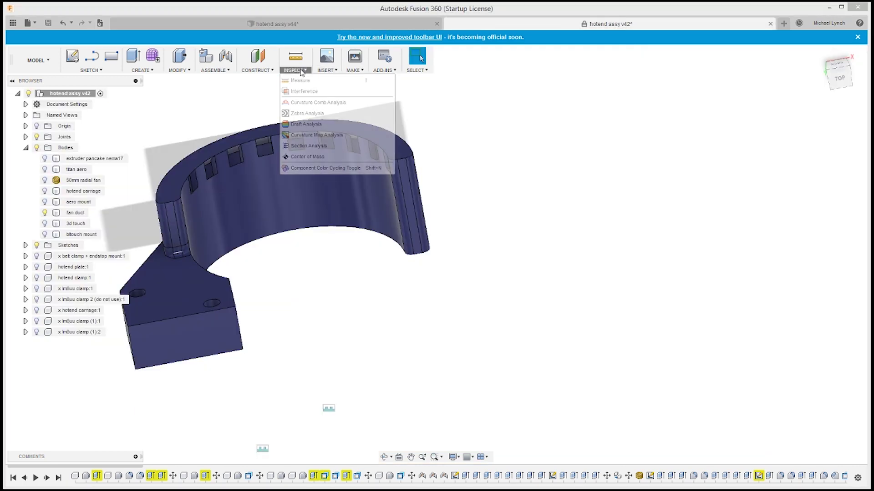
pyautogui.click(300, 121)
pyautogui.click(202, 157)
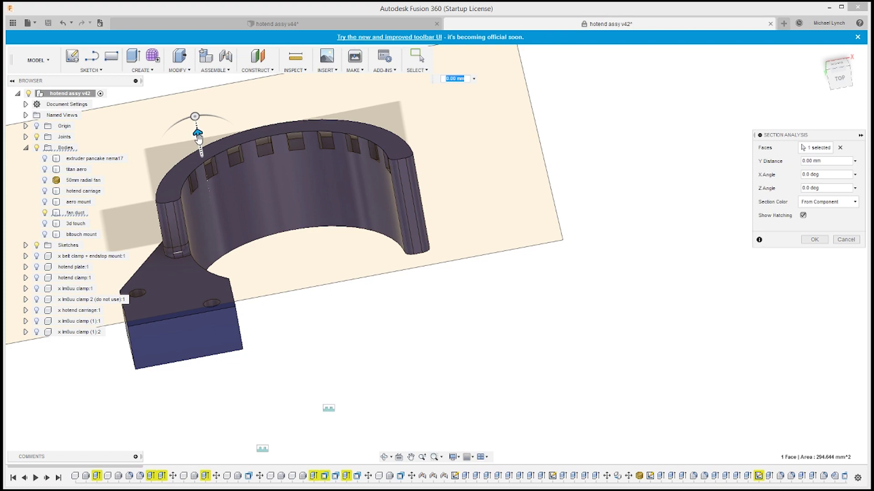
pyautogui.moveTo(198, 137); pyautogui.dragTo(209, 217)
pyautogui.keyDown('shift'); pyautogui.moveTo(209, 218); pyautogui.dragTo(257, 282, button='middle'); pyautogui.keyUp('shift')
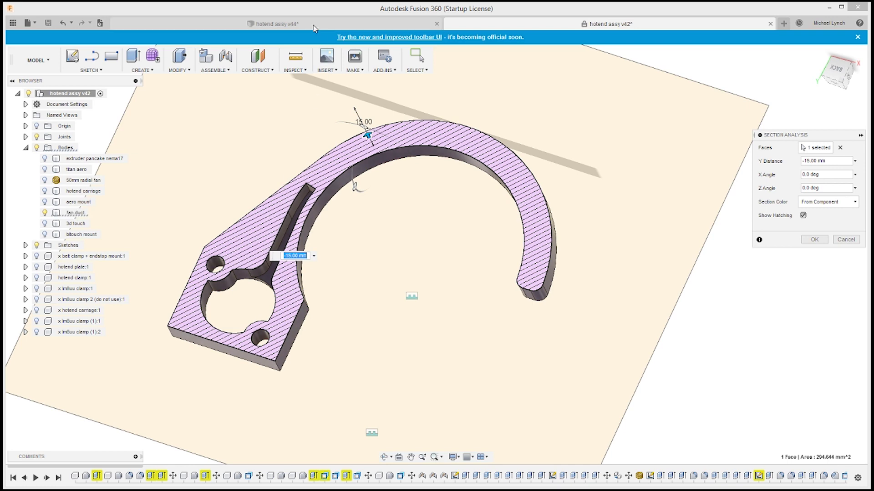
# Return to the hotend assy v44 design, examine the sectioned air channel and undo the section analysis.
pyautogui.click(273, 24)
pyautogui.keyDown('shift'); pyautogui.moveTo(395, 247); pyautogui.dragTo(313, 308, button='middle'); pyautogui.keyUp('shift')
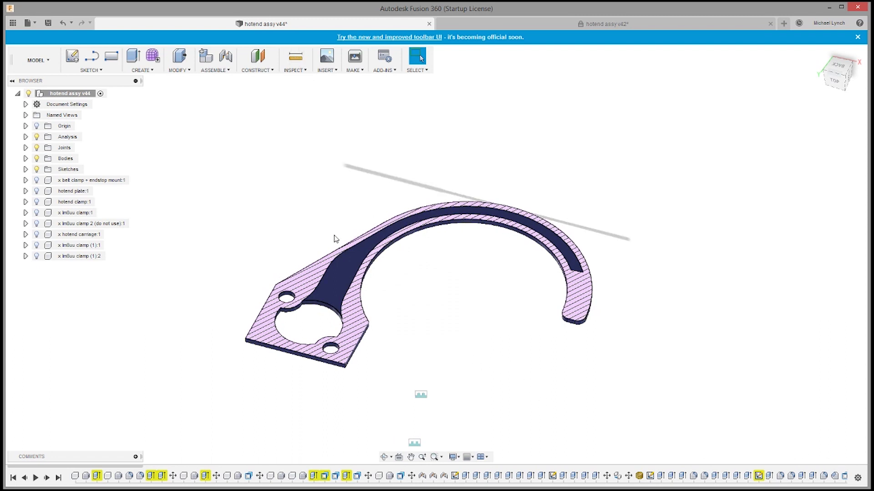
pyautogui.hotkey('ctrl', 'z')
# Start a section analysis on the ring's end face at 1 mm offset and examine the duct's inlet, neck and outlet slots.
pyautogui.click(289, 62)
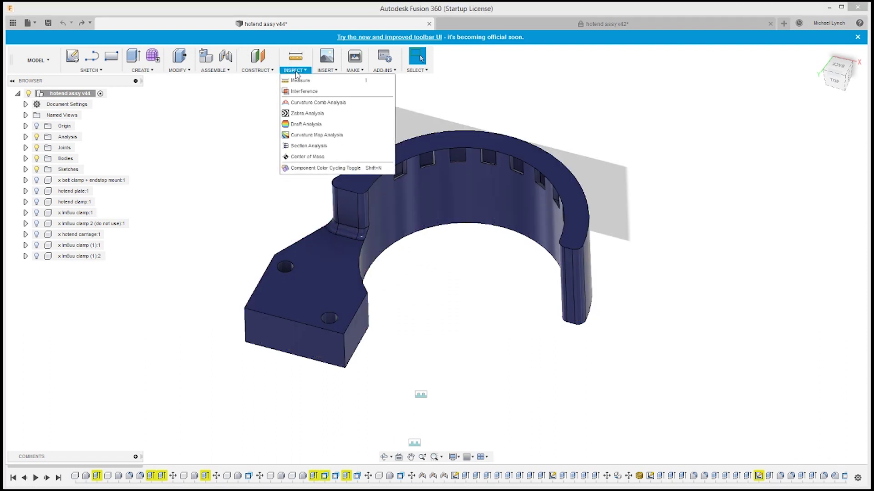
pyautogui.click(304, 146)
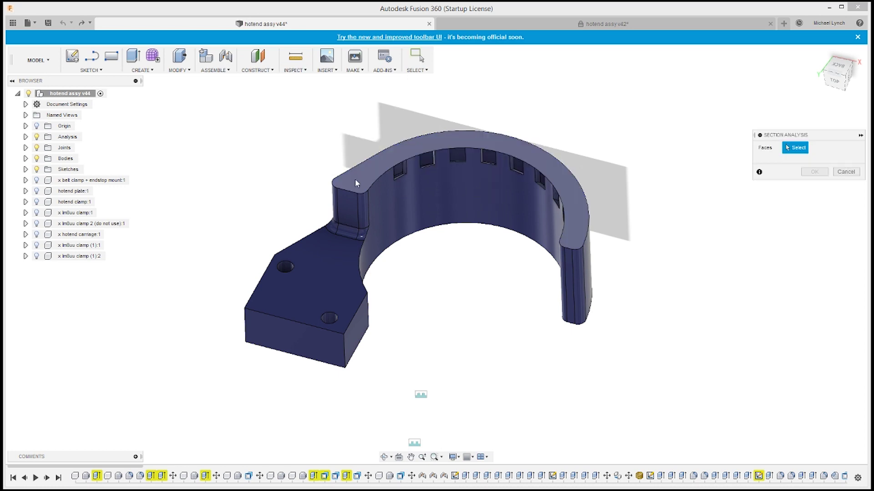
pyautogui.click(356, 178)
pyautogui.moveTo(357, 170)
pyautogui.mouseDown()
pyautogui.moveTo(366, 226)
pyautogui.moveTo(371, 159)
pyautogui.mouseUp()
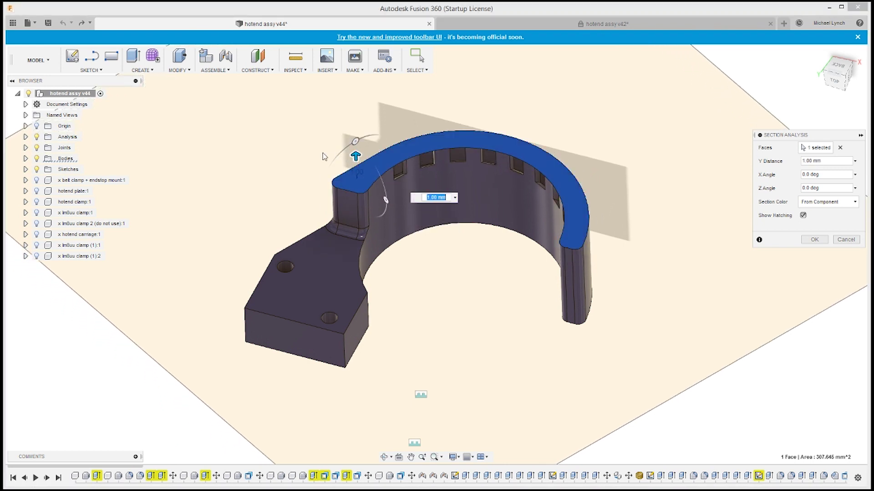
pyautogui.keyDown('shift'); pyautogui.moveTo(473, 160); pyautogui.dragTo(392, 278, button='middle'); pyautogui.keyUp('shift')
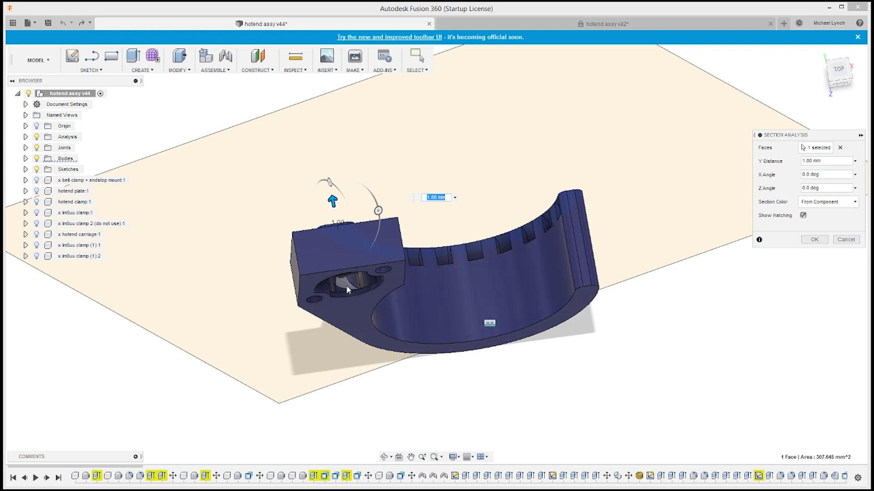
pyautogui.keyDown('shift'); pyautogui.moveTo(345, 285); pyautogui.dragTo(444, 204, button='middle'); pyautogui.keyUp('shift')
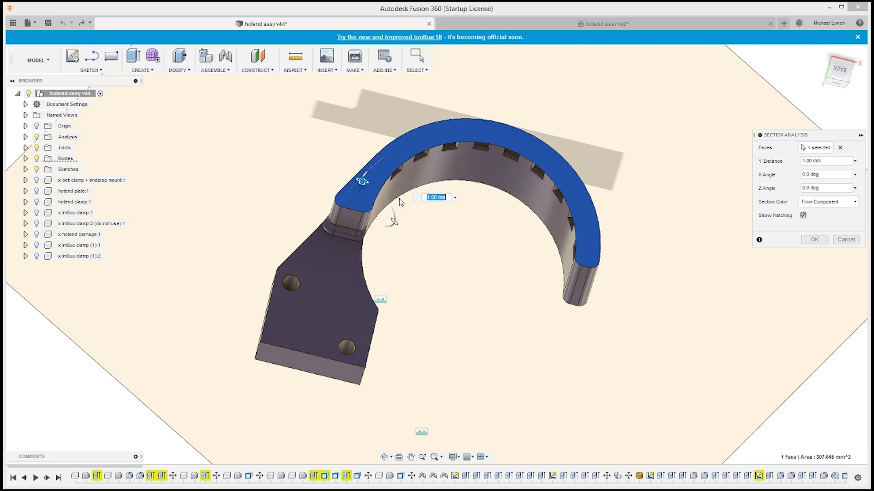
pyautogui.keyDown('shift'); pyautogui.moveTo(402, 191); pyautogui.dragTo(459, 221, button='middle'); pyautogui.keyUp('shift')
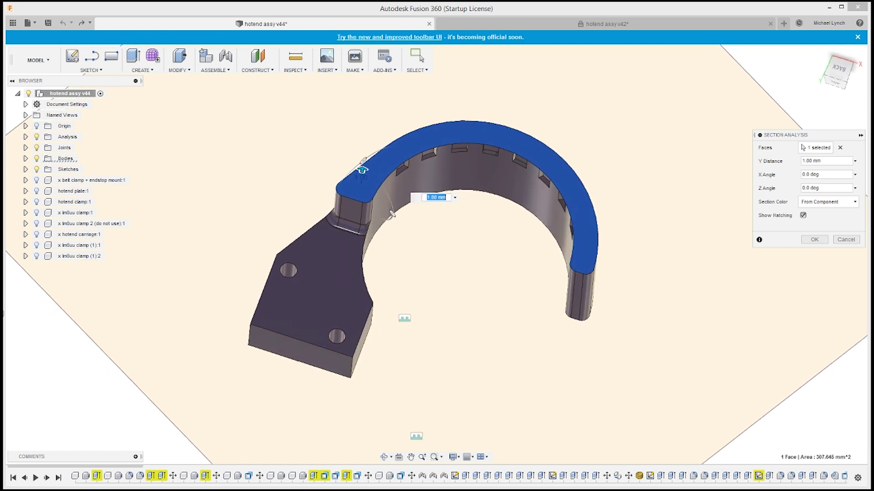
# Show the titan aero body and examine how the fan duct's ring and outlet slots surround the heater block and nozzle.
pyautogui.click(25, 159)
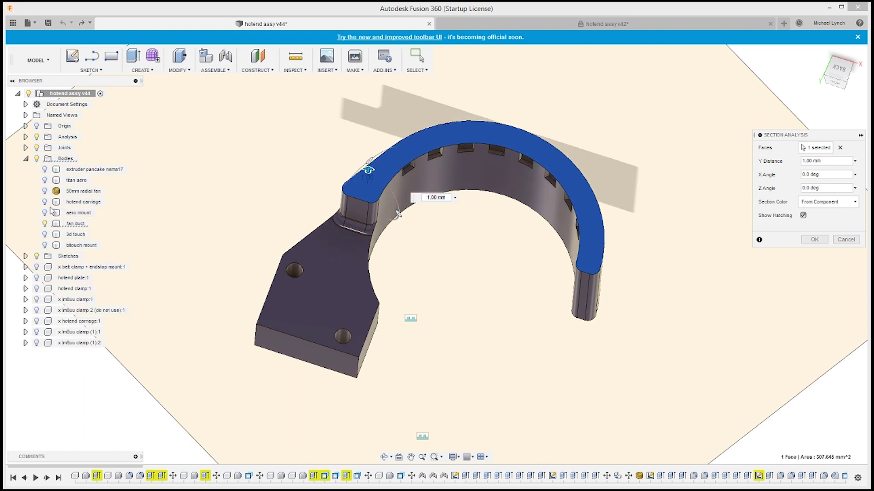
pyautogui.click(44, 181)
pyautogui.keyDown('shift'); pyautogui.moveTo(479, 276); pyautogui.dragTo(505, 183, button='middle'); pyautogui.keyUp('shift')
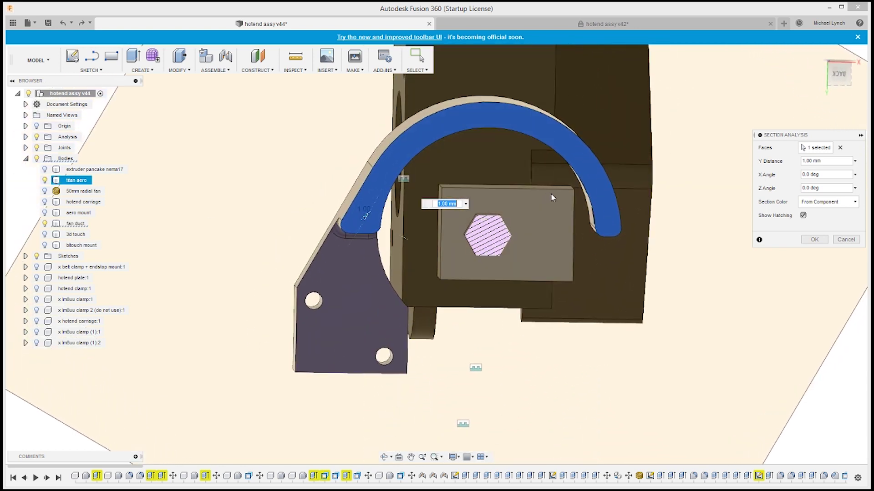
pyautogui.keyDown('shift'); pyautogui.moveTo(493, 304); pyautogui.dragTo(534, 169, button='middle'); pyautogui.keyUp('shift')
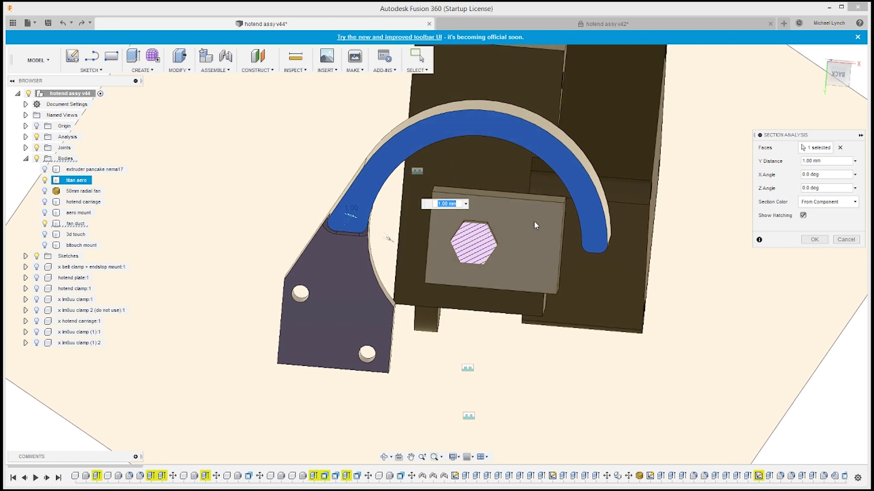
pyautogui.keyDown('shift'); pyautogui.moveTo(534, 223); pyautogui.dragTo(478, 305, button='middle'); pyautogui.keyUp('shift')
pyautogui.scroll(3, 488, 207)
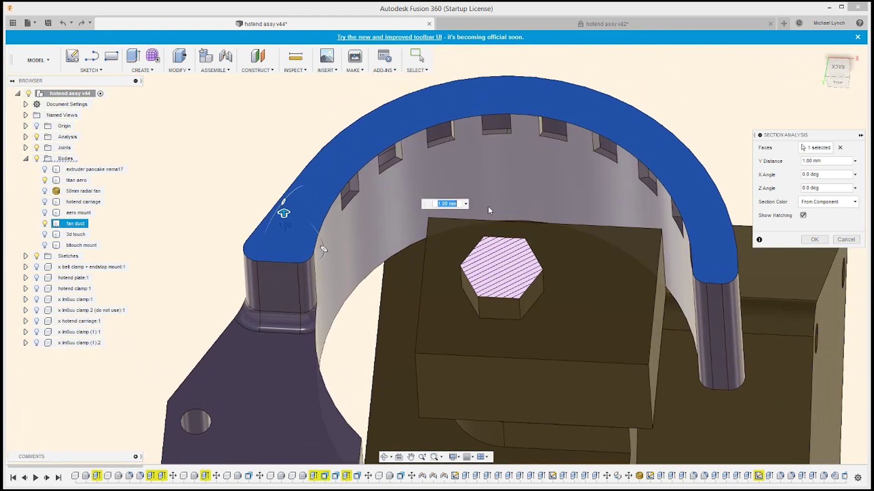
pyautogui.keyDown('shift'); pyautogui.moveTo(488, 206); pyautogui.dragTo(455, 120, button='middle'); pyautogui.keyUp('shift')
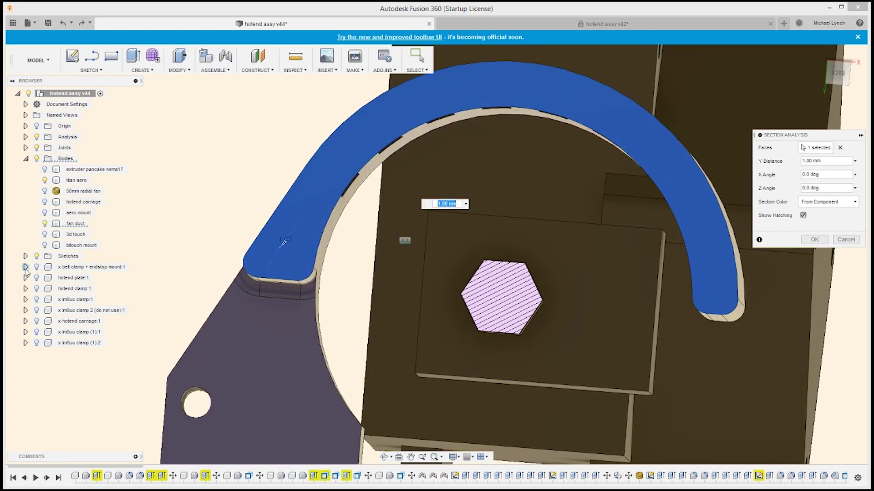
# Open the 3d touch/ fan duct sketch and check the distance from the lower projected line to the duct's ring with a trial dimension.
pyautogui.click(45, 268)
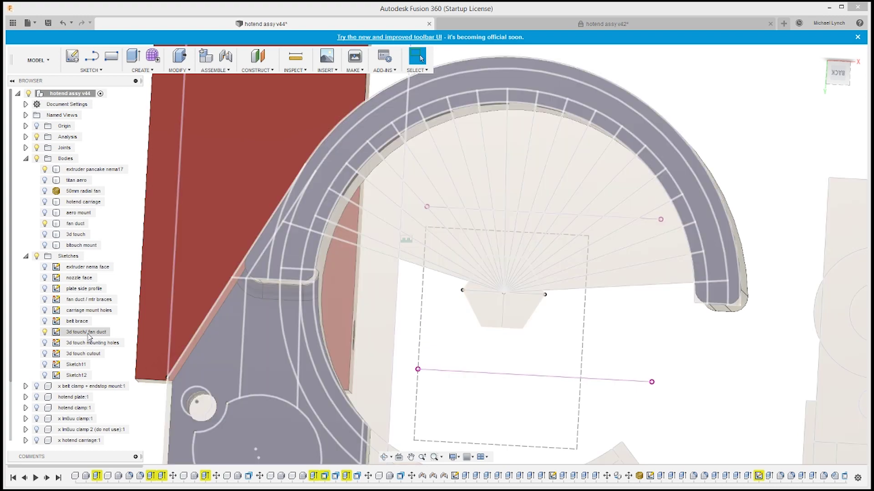
pyautogui.doubleClick(88, 337)
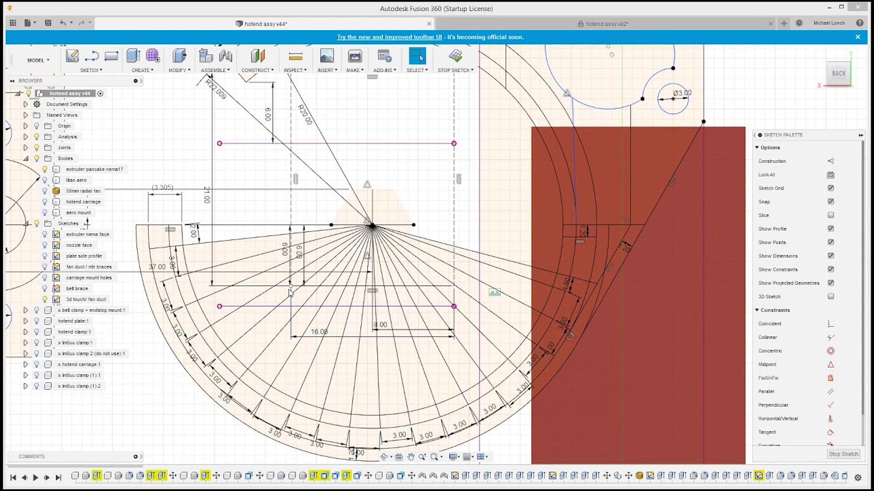
pyautogui.click(291, 286)
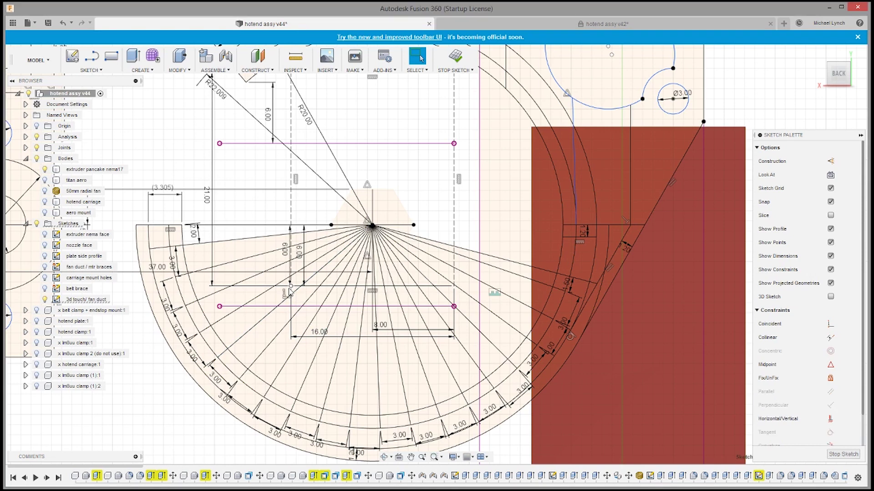
pyautogui.click(368, 307)
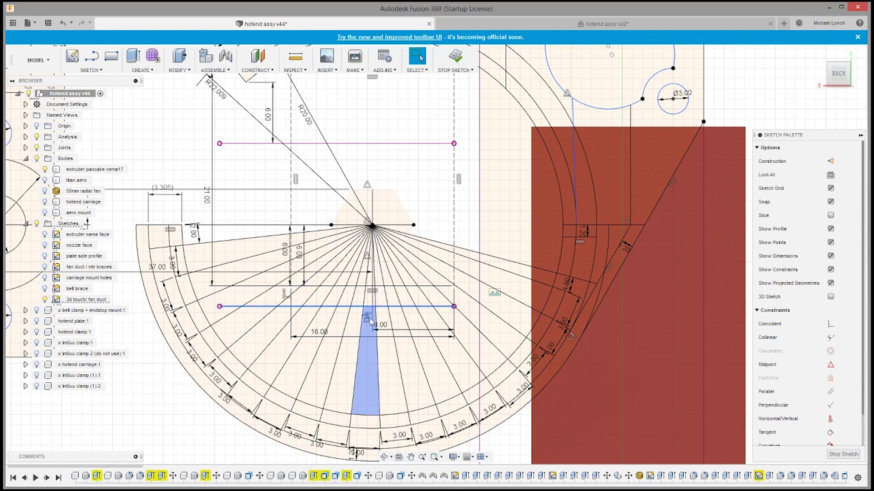
pyautogui.click(381, 430)
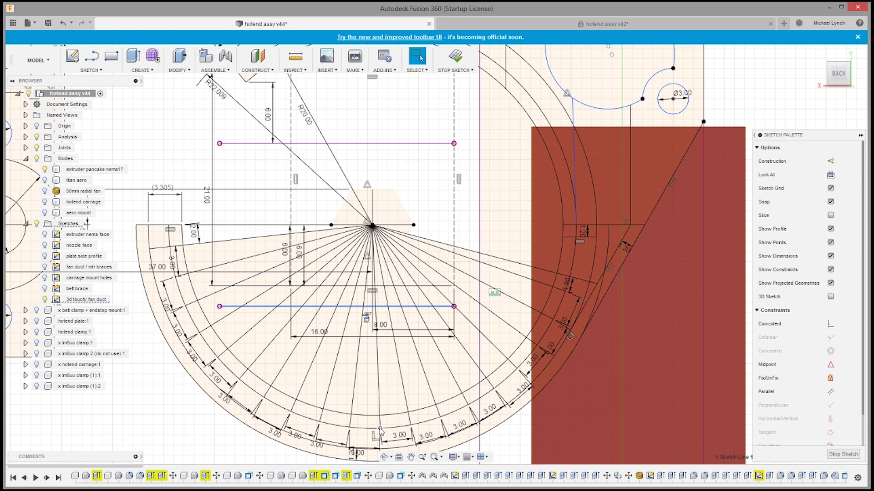
pyautogui.press('d')
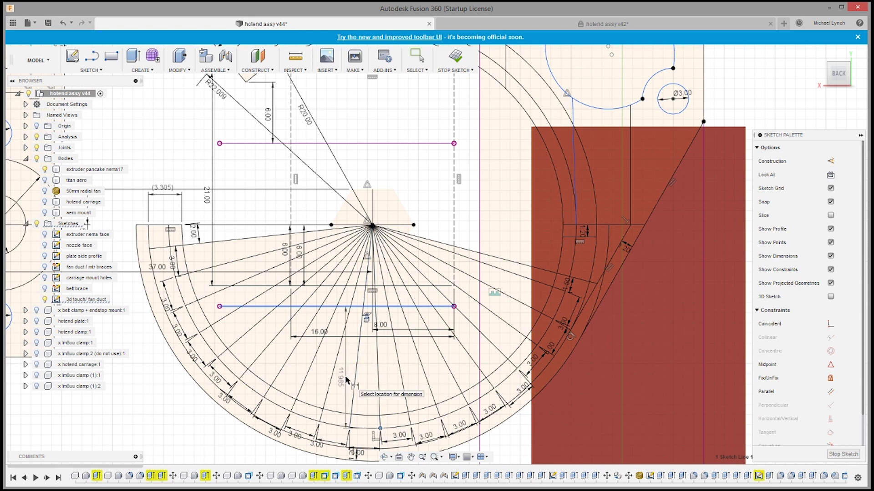
pyautogui.rightClick(347, 380)
pyautogui.click(324, 382)
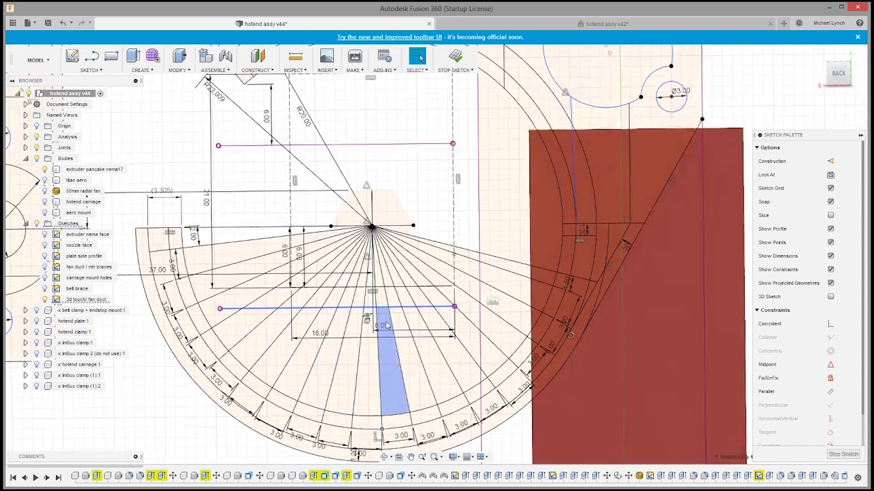
# Check the distance from the construction line 6 mm off the nozzle centre to the ring with a trial dimension, and finish the sketch.
pyautogui.click(326, 340)
pyautogui.moveTo(397, 325)
pyautogui.keyDown('shift'); pyautogui.mouseDown(button='middle')
pyautogui.moveTo(386, 333)
pyautogui.moveTo(356, 304)
pyautogui.moveTo(433, 302)
pyautogui.mouseUp(button='middle'); pyautogui.keyUp('shift')
pyautogui.keyDown('shift'); pyautogui.moveTo(320, 270); pyautogui.dragTo(338, 272, button='middle'); pyautogui.keyUp('shift')
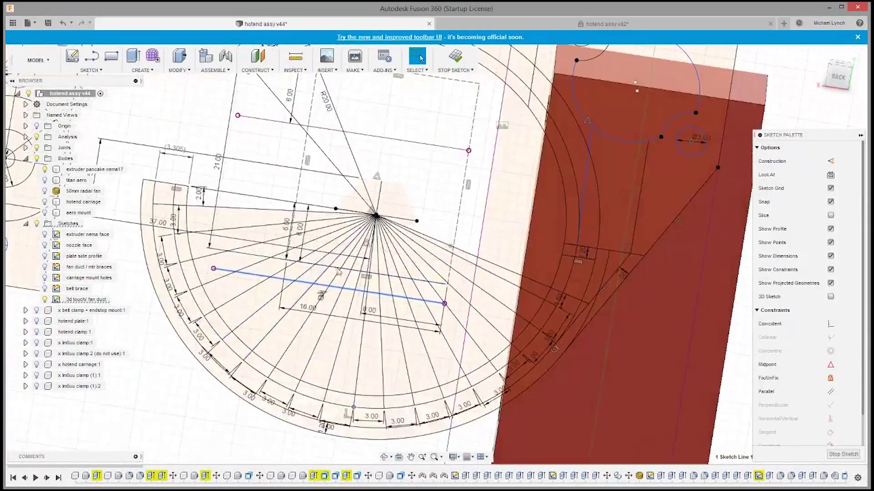
pyautogui.click(349, 274)
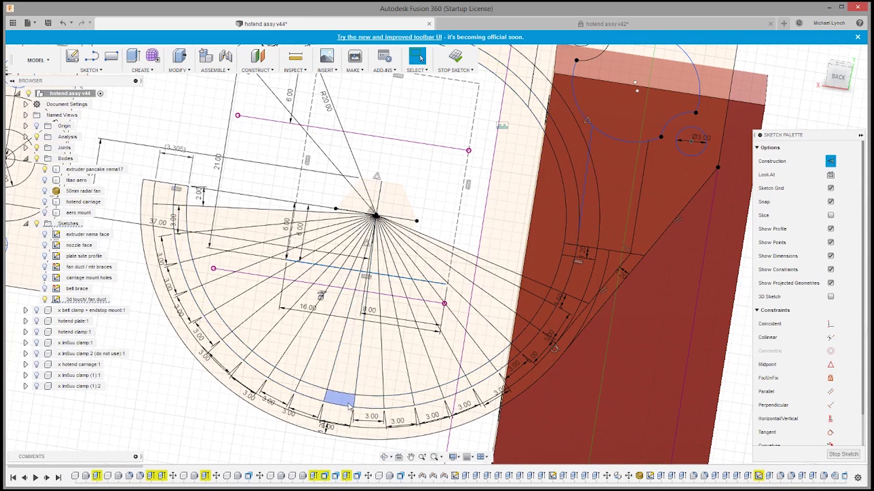
pyautogui.keyDown('ctrl'); pyautogui.click(352, 406); pyautogui.keyUp('ctrl')
pyautogui.moveTo(334, 364); pyautogui.dragTo(346, 370)
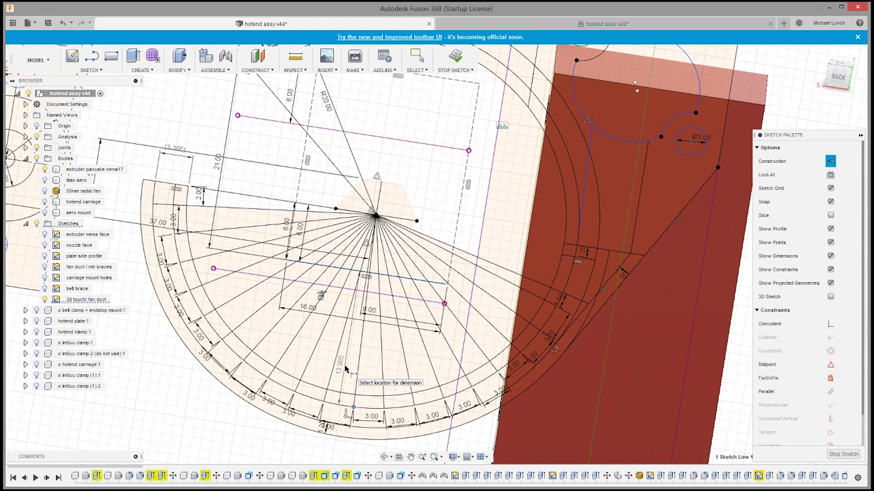
pyautogui.rightClick(345, 369)
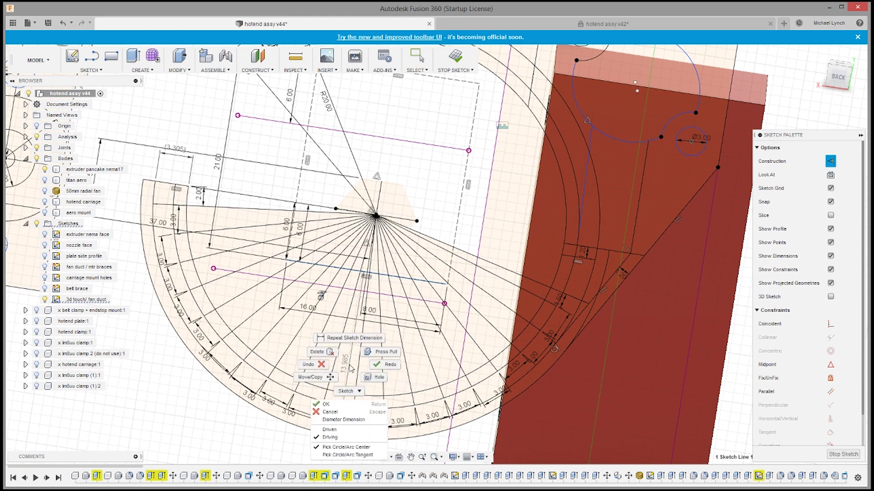
pyautogui.click(324, 363)
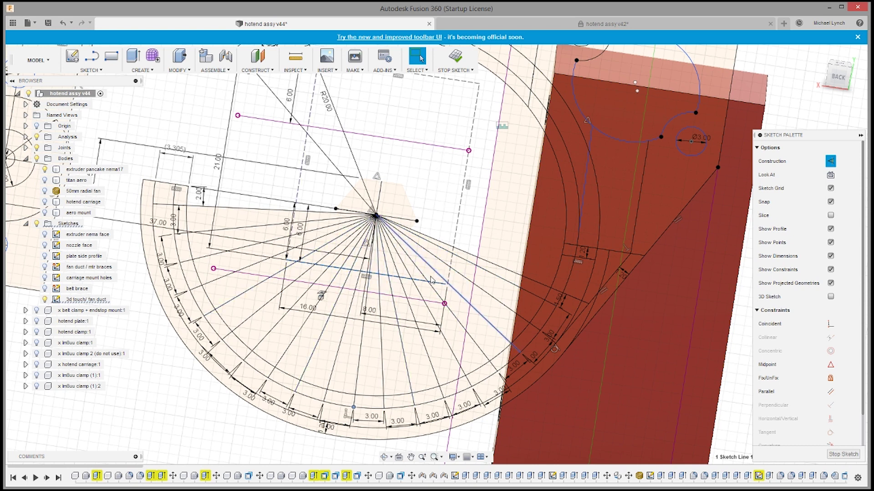
pyautogui.click(842, 454)
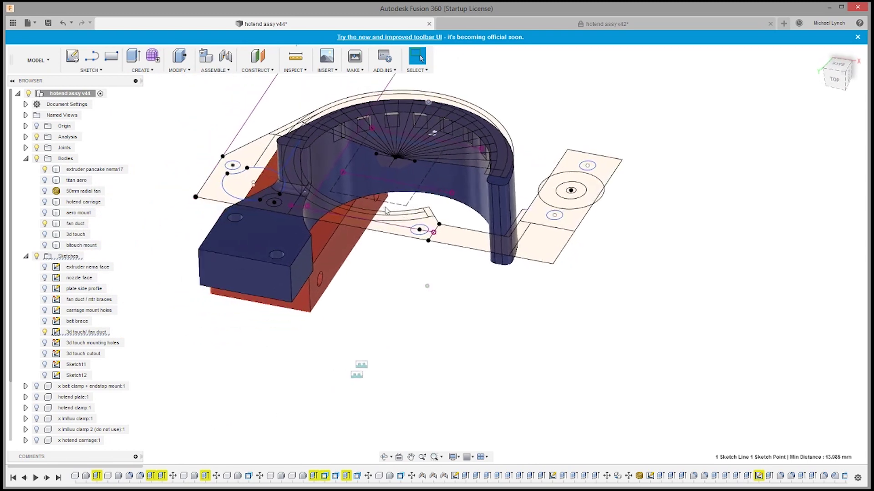
# Hide the 3d touch/ fan duct sketch, show all the bodies and examine the complete hotend assembly from several sides.
pyautogui.click(76, 180)
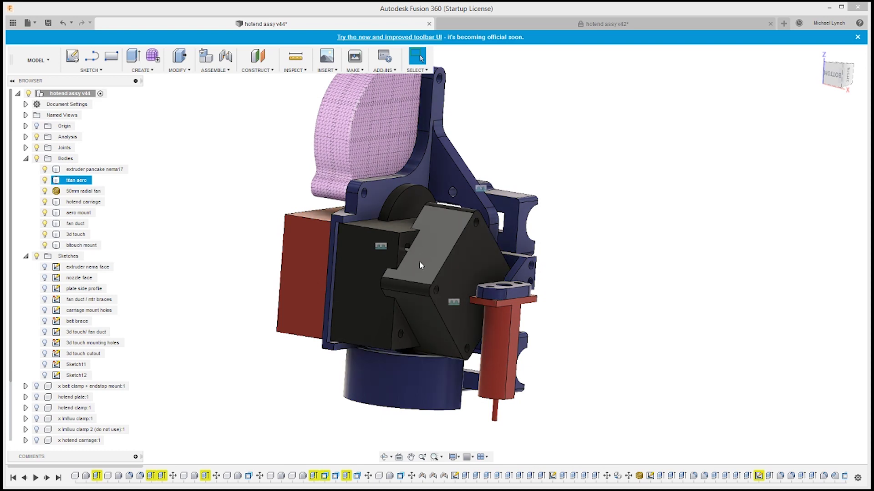
pyautogui.keyDown('shift'); pyautogui.moveTo(392, 337); pyautogui.dragTo(387, 333, button='middle'); pyautogui.keyUp('shift')
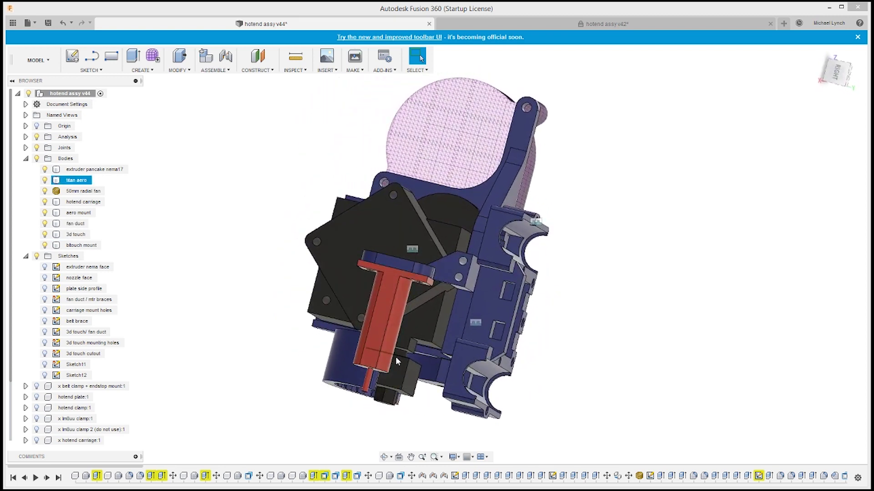